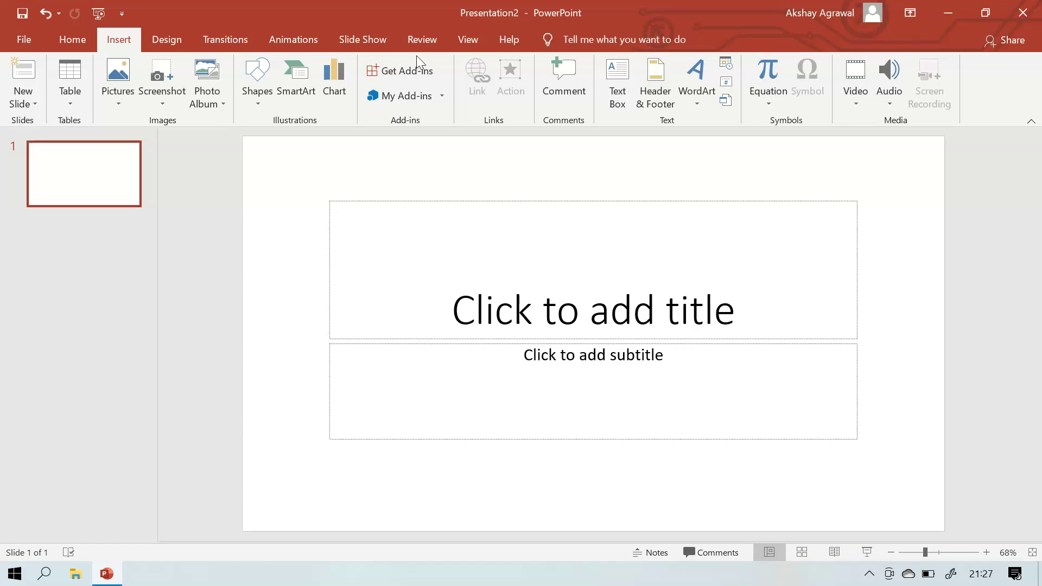
Start inking from the Review tab so the ink pens are ready on the blank title slide
left_click(426, 46)
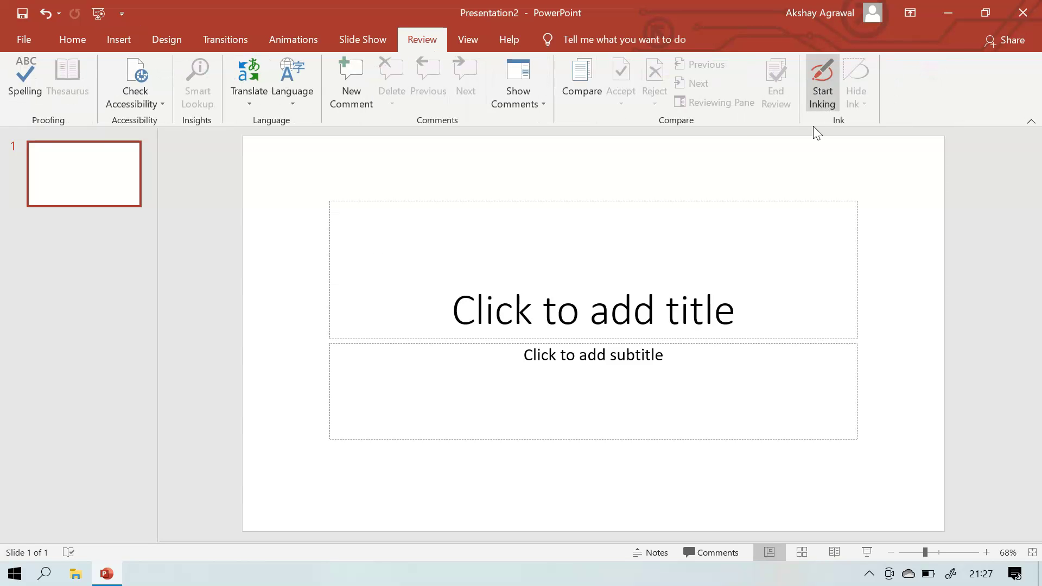
left_click(823, 98)
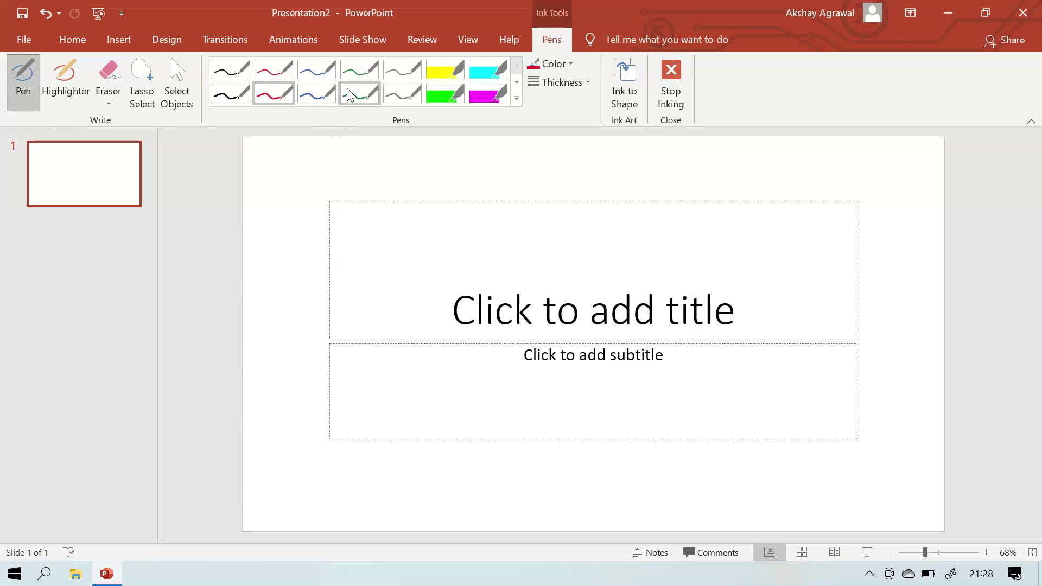
Pick the red pen at 6 pt thickness and handwrite thick strokes above the title
left_click(277, 93)
left_click(586, 83)
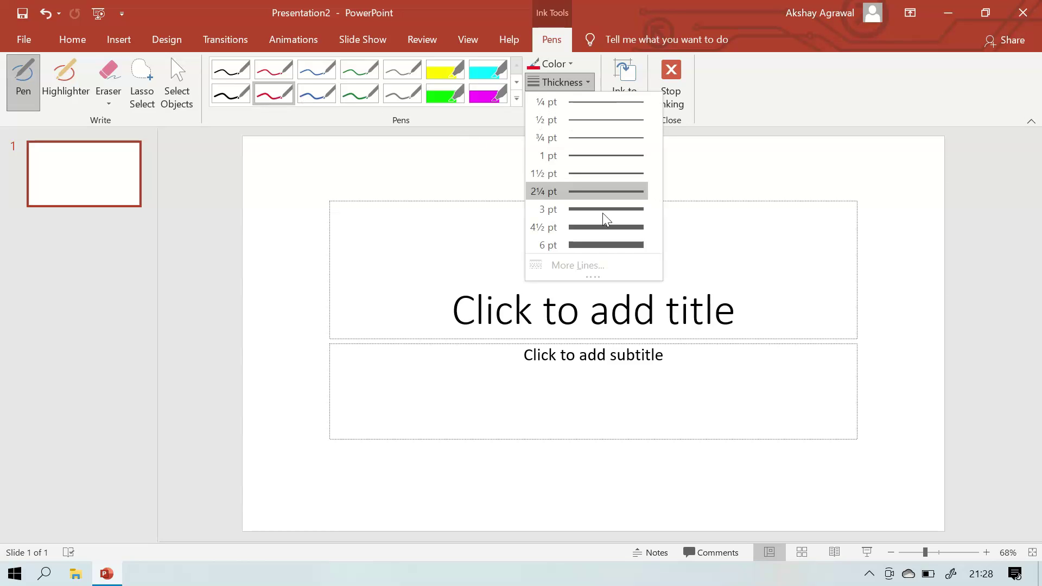
left_click(603, 250)
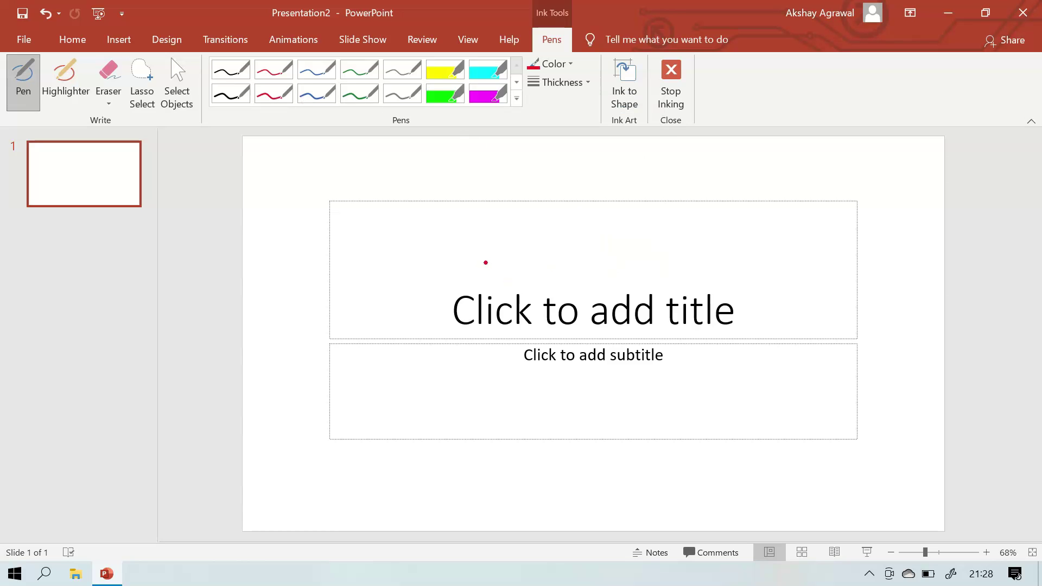
left_click_drag(498, 222, 493, 270)
mouse_move(500, 223)
left_mouse_down()
mouse_move(521, 266)
mouse_move(516, 242)
mouse_move(529, 263)
mouse_move(549, 245)
mouse_move(557, 264)
mouse_move(585, 246)
mouse_move(594, 265)
mouse_move(577, 264)
mouse_move(597, 248)
mouse_move(603, 223)
mouse_move(601, 270)
mouse_move(611, 253)
mouse_move(613, 268)
mouse_move(639, 259)
mouse_move(625, 280)
mouse_move(641, 265)
mouse_move(768, 278)
mouse_move(732, 307)
left_mouse_up()
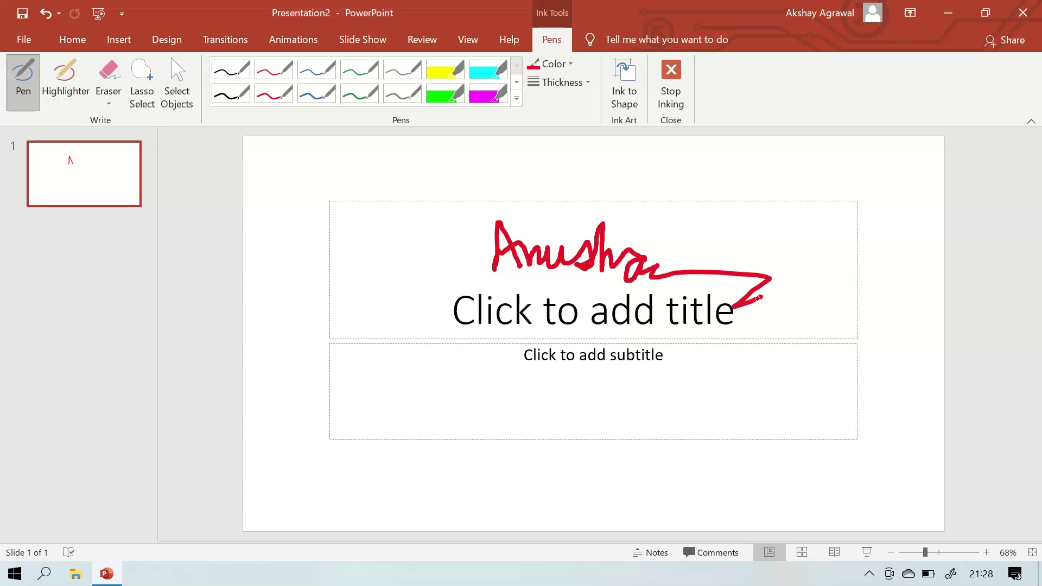
Switch to the Stroke Eraser and erase each red ink stroke from the slide
left_click(111, 102)
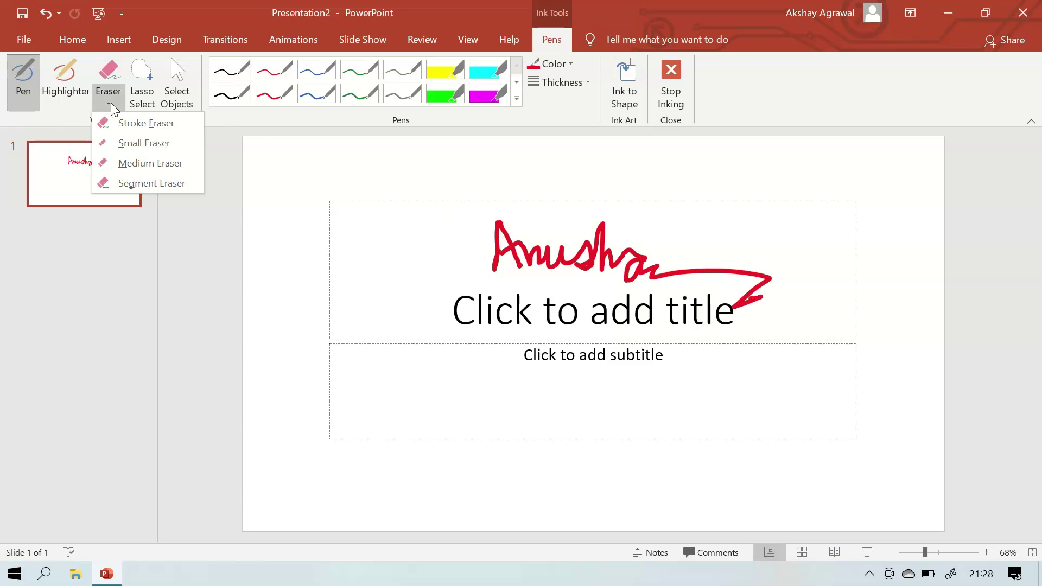
left_click(111, 103)
left_click(111, 103)
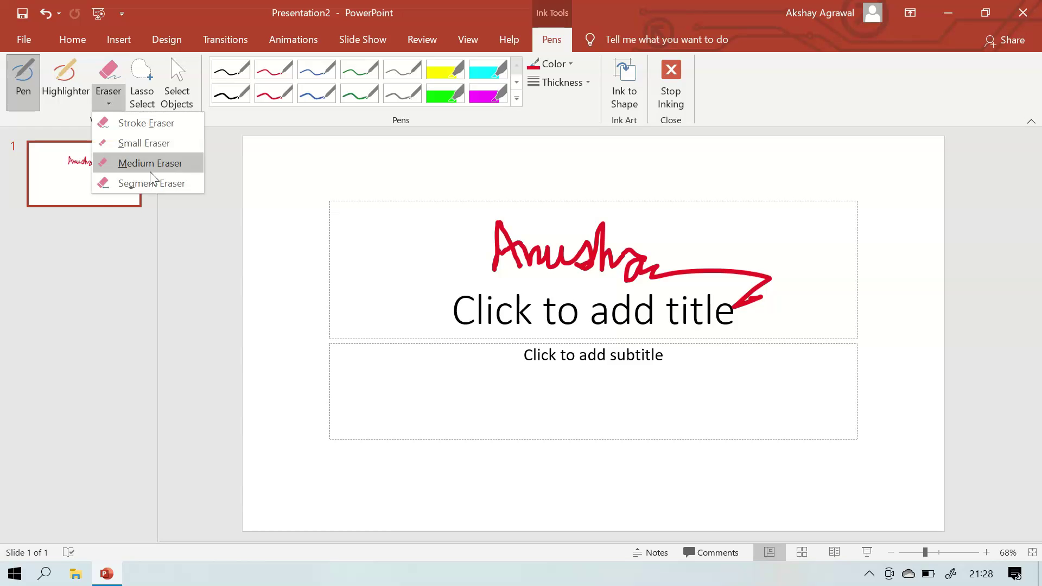
left_click(183, 129)
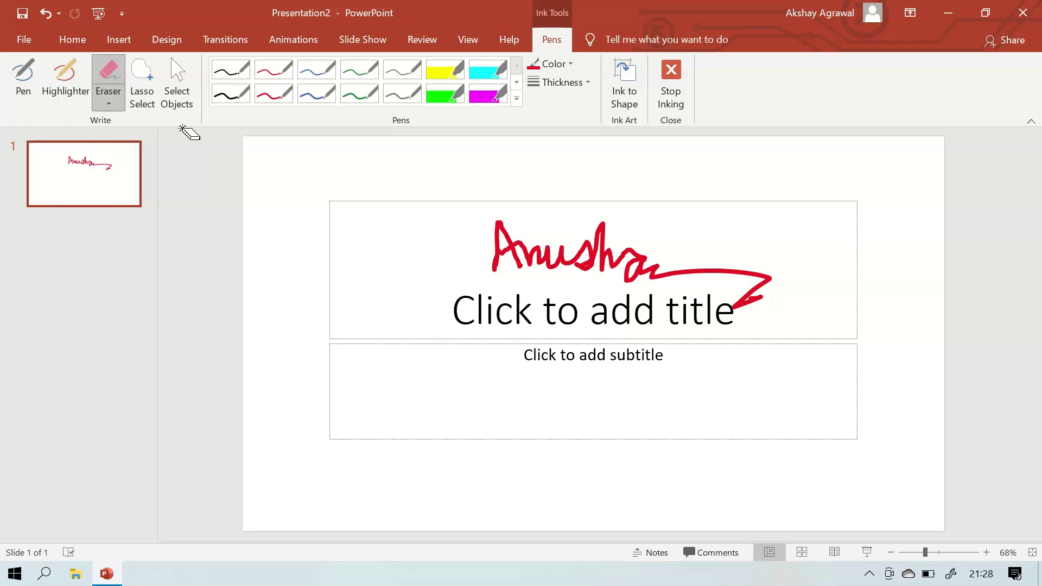
left_click(731, 274)
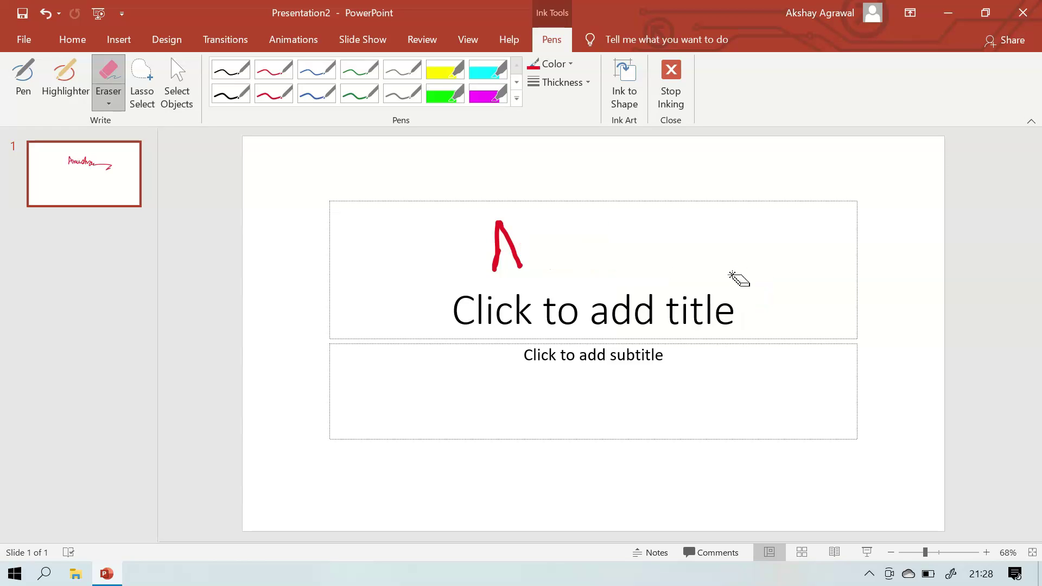
left_click(513, 253)
left_click(499, 246)
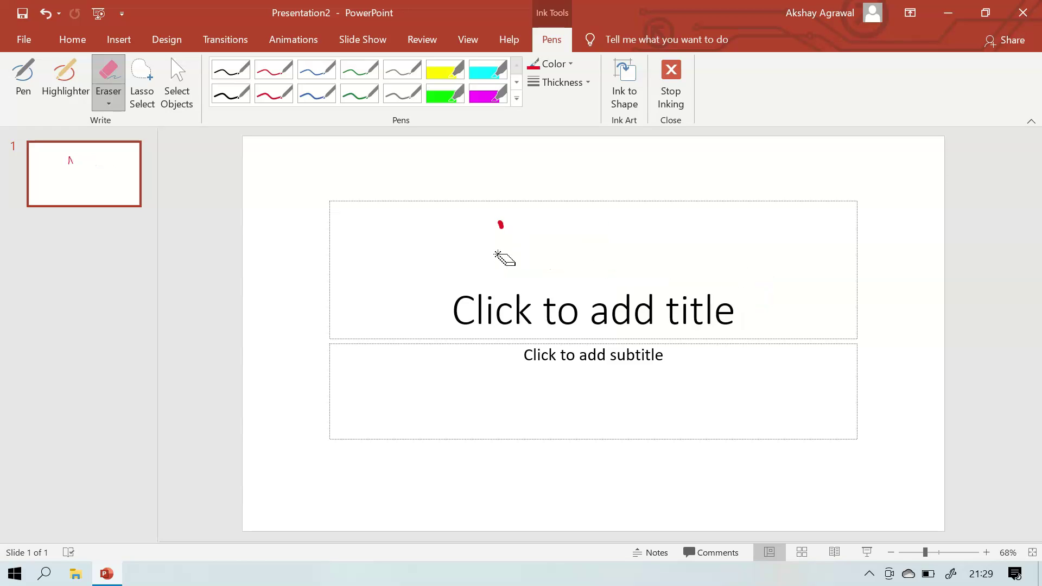
left_click(500, 224)
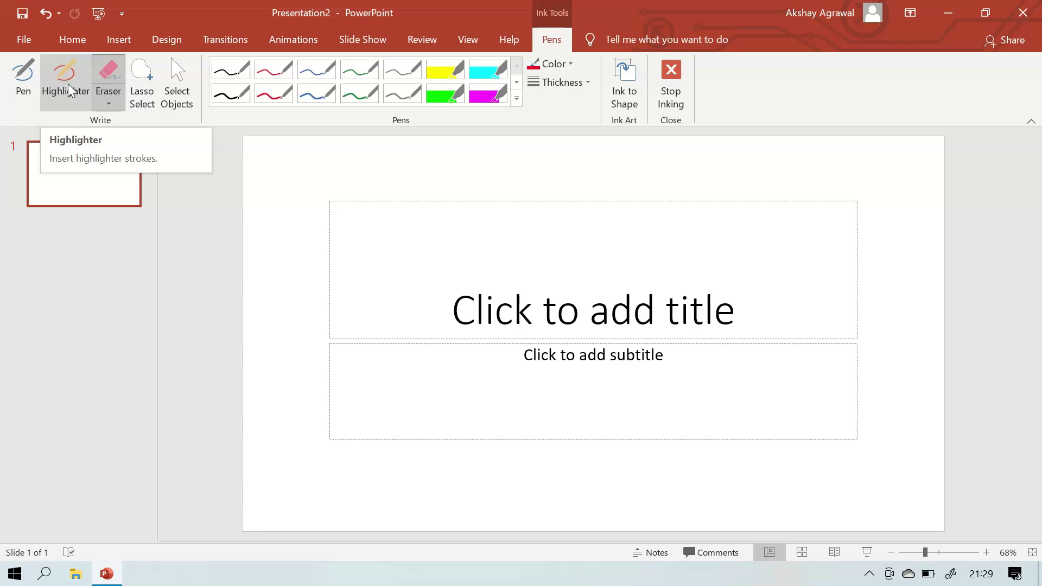
left_click(68, 85)
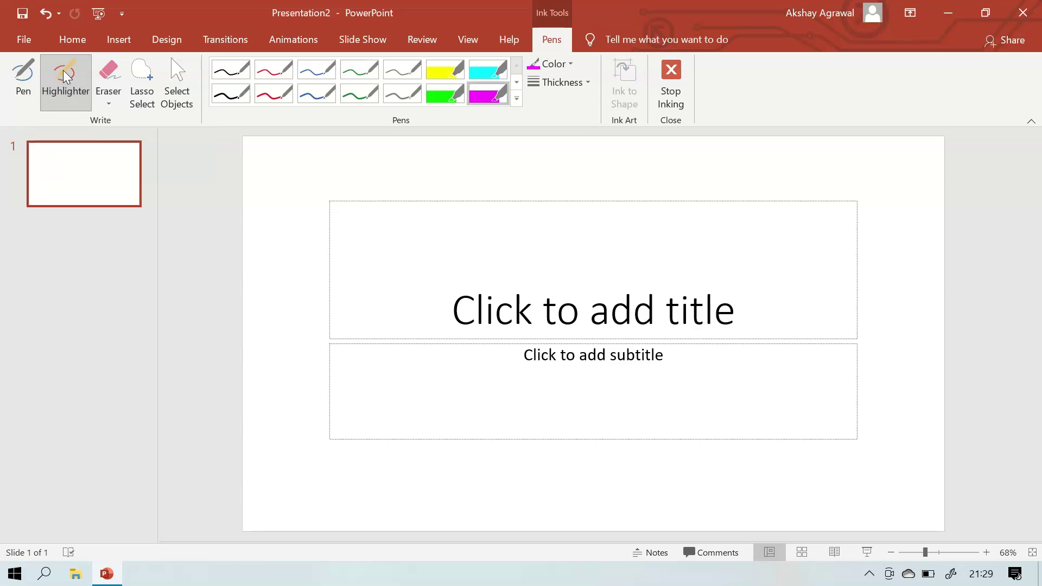
left_click(586, 81)
left_click(604, 246)
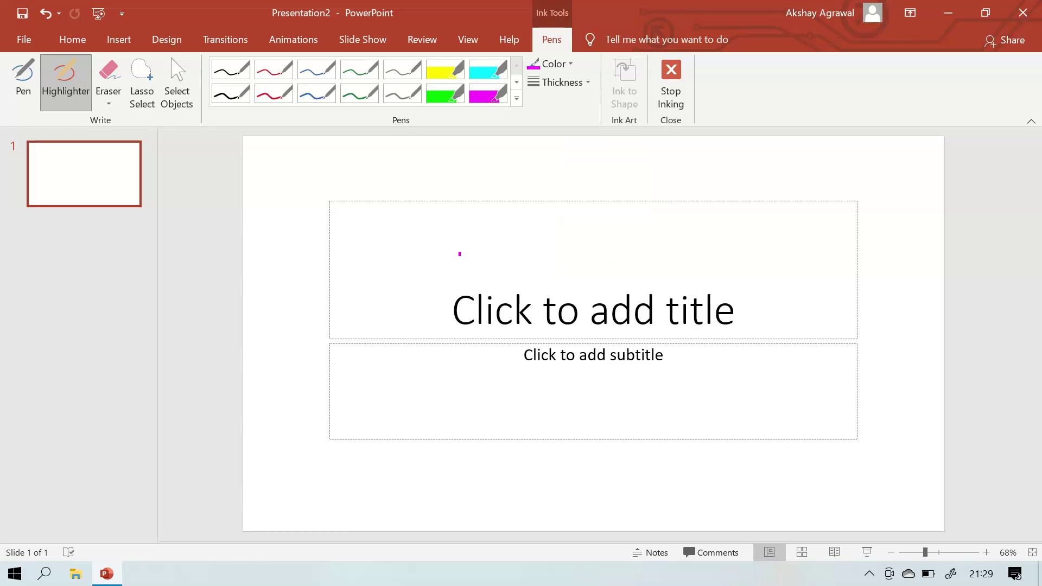
left_click_drag(460, 253, 671, 244)
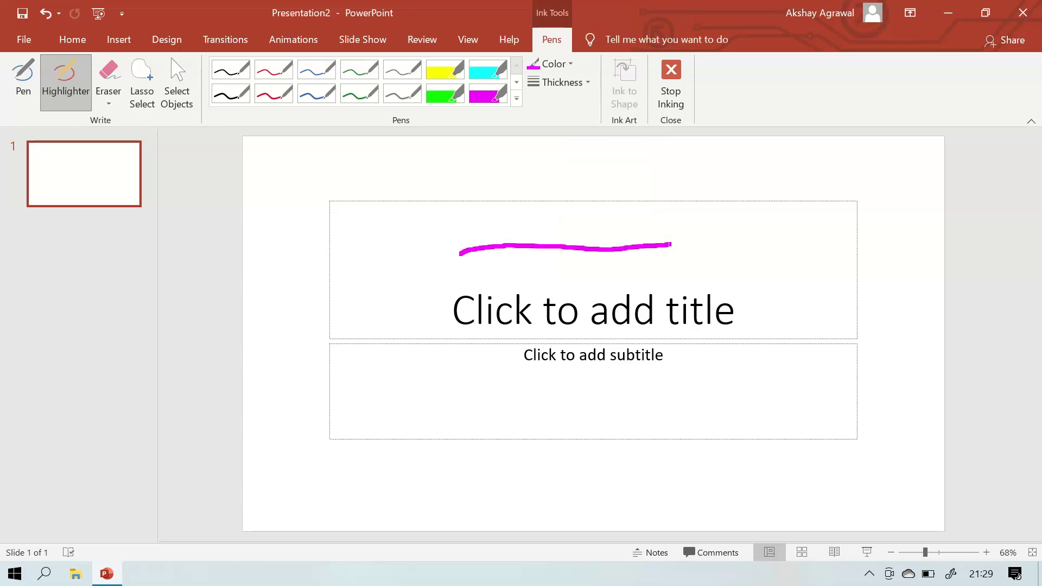
mouse_move(461, 255)
left_mouse_down()
mouse_move(663, 254)
mouse_move(669, 245)
mouse_move(636, 255)
left_mouse_up()
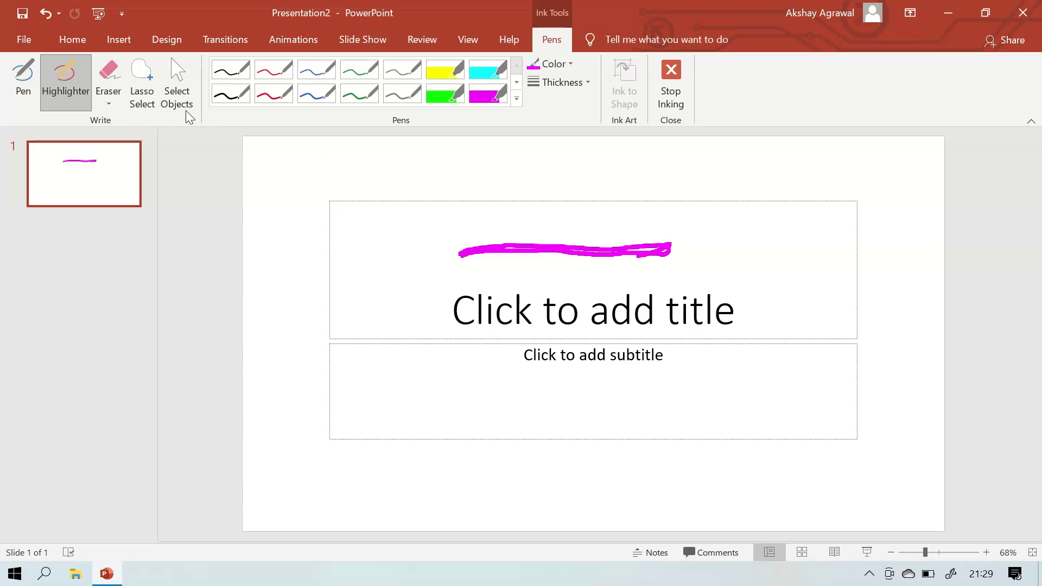
left_click(102, 105)
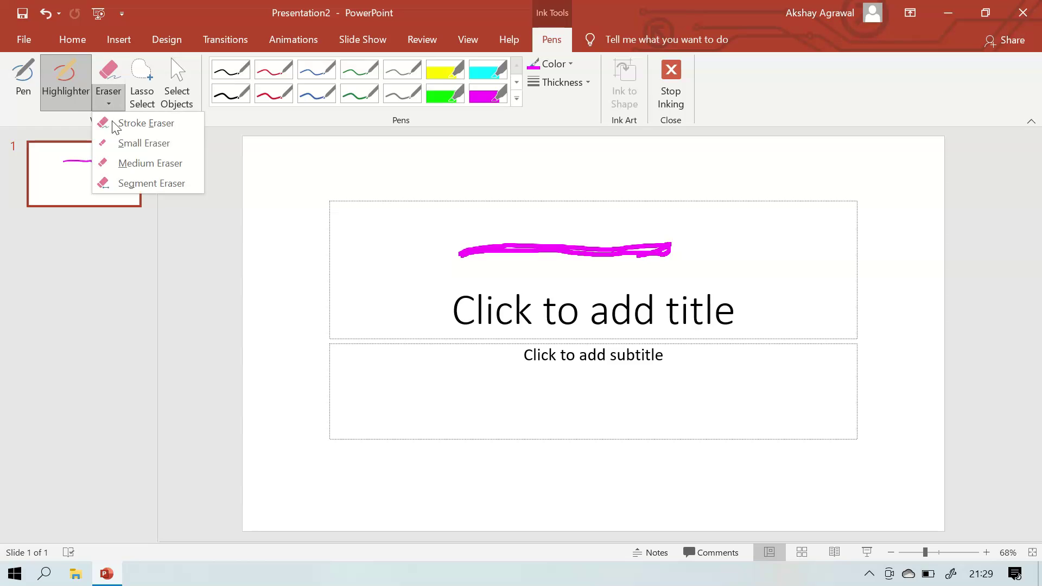
left_click(180, 123)
left_click_drag(451, 254, 629, 260)
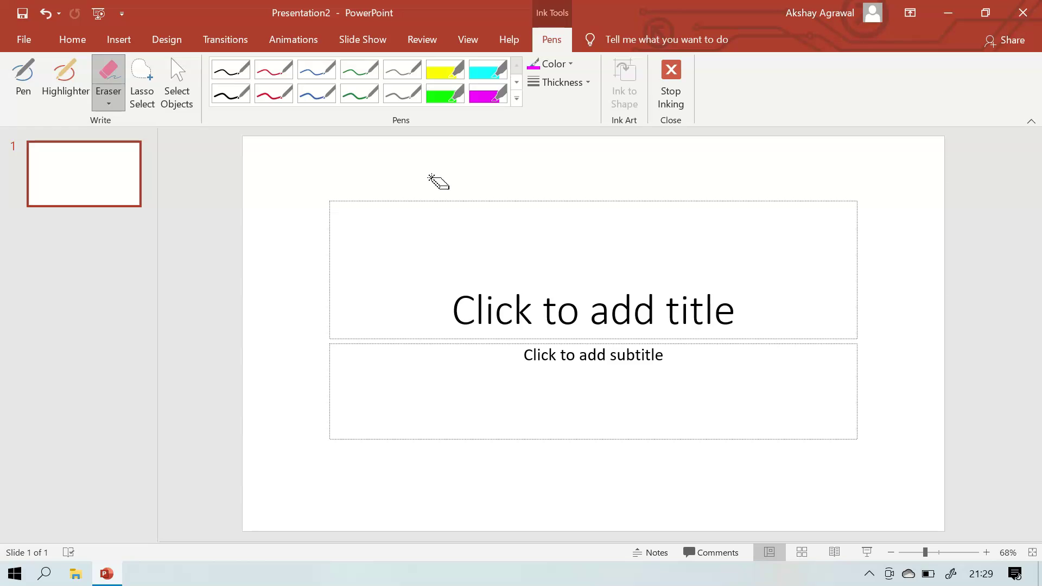
Draw a freehand red triangle, then with Ink to Shape on draw a triangle and rectangle
left_click(33, 84)
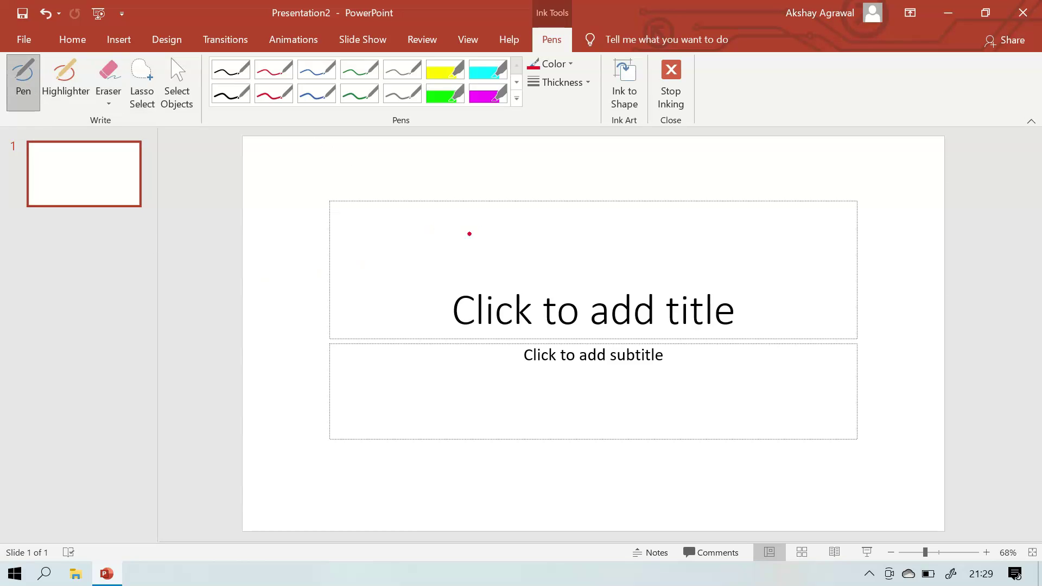
mouse_move(475, 224)
left_mouse_down()
mouse_move(443, 277)
mouse_move(511, 280)
mouse_move(488, 263)
mouse_move(474, 227)
left_mouse_up()
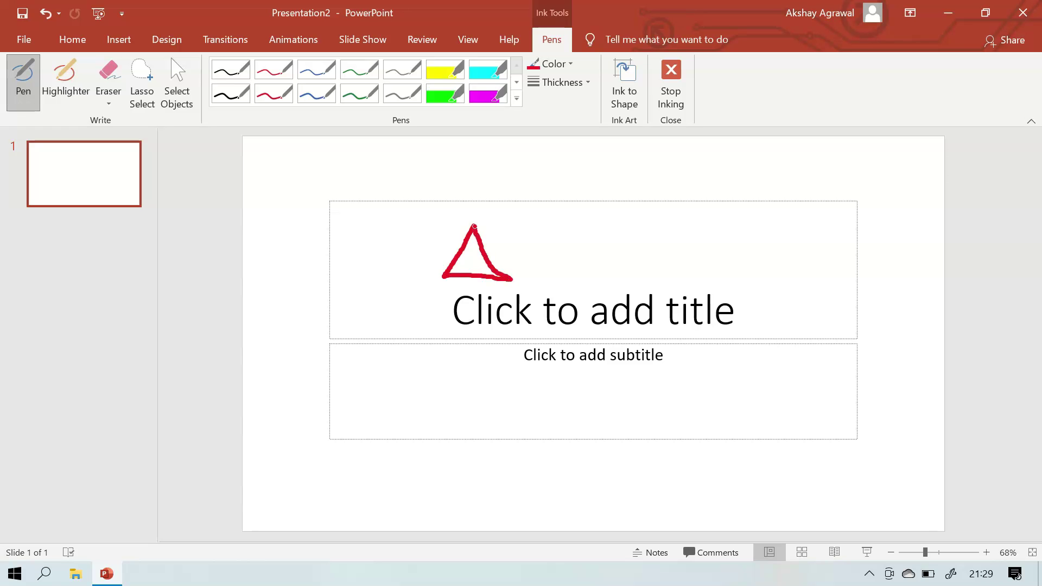
left_click(625, 98)
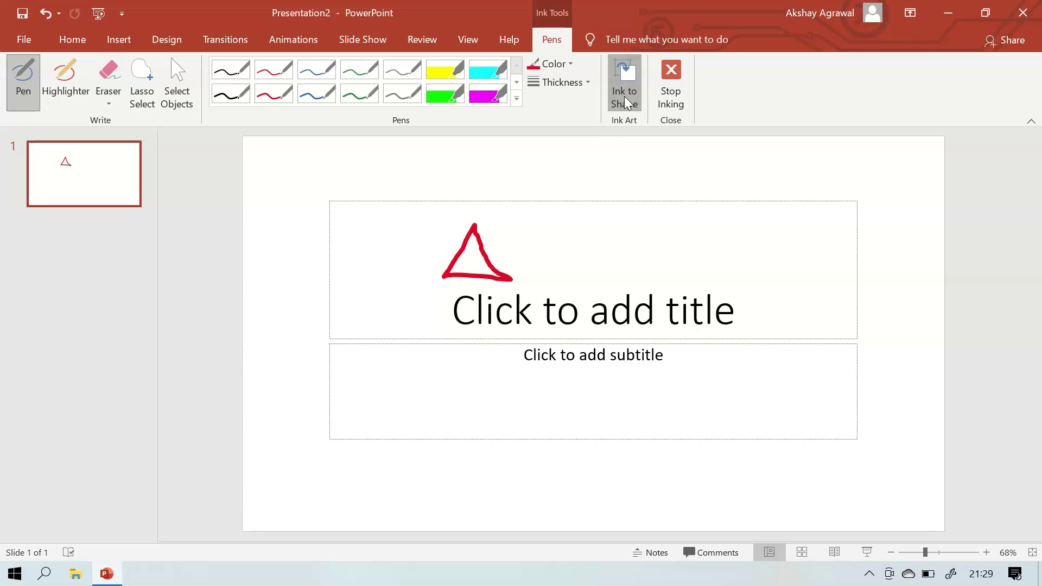
left_click(460, 240)
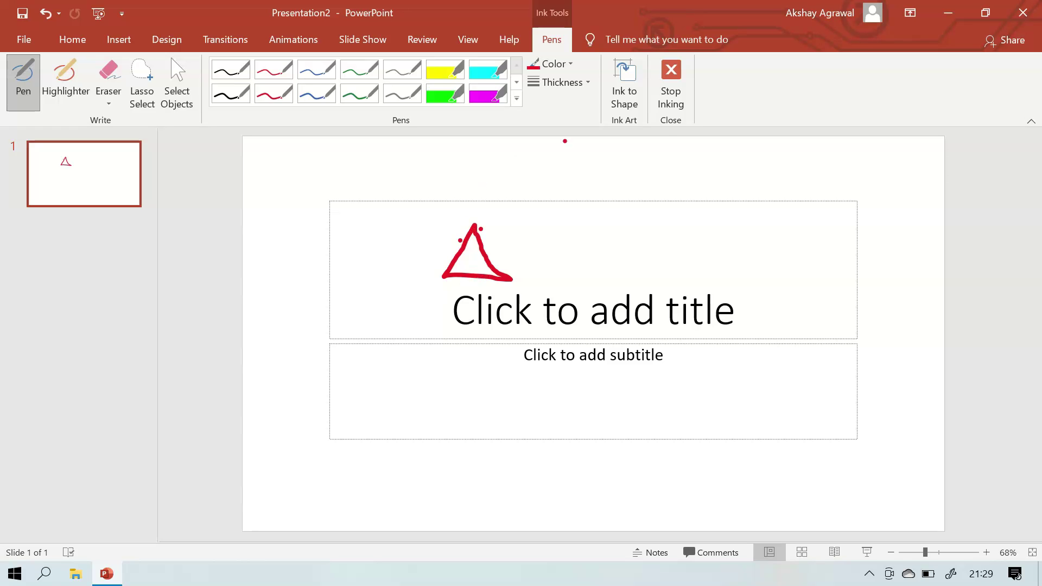
left_click(624, 103)
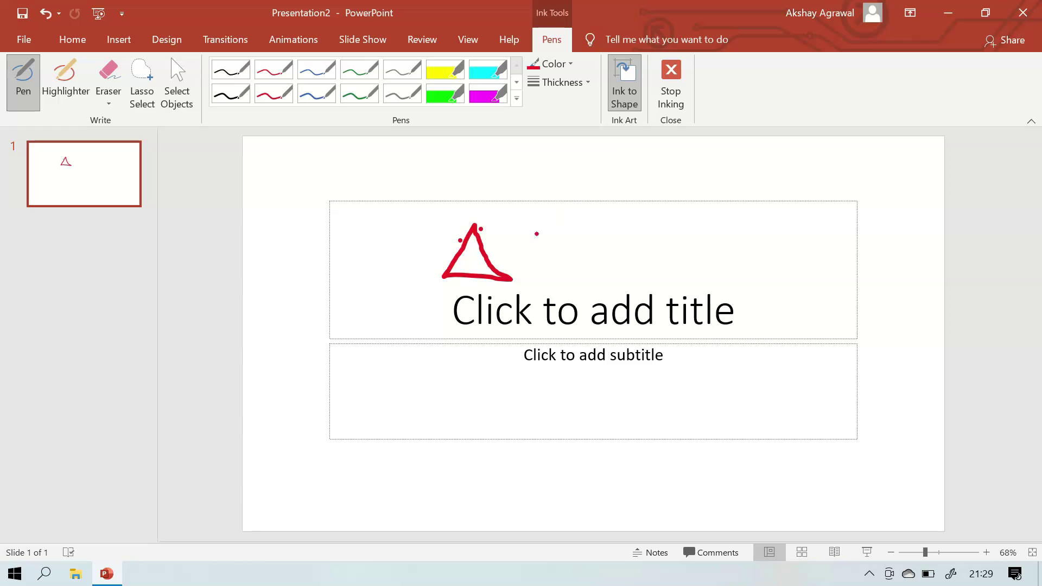
mouse_move(561, 232)
left_mouse_down()
mouse_move(549, 286)
mouse_move(659, 290)
mouse_move(568, 251)
mouse_move(561, 237)
left_mouse_up()
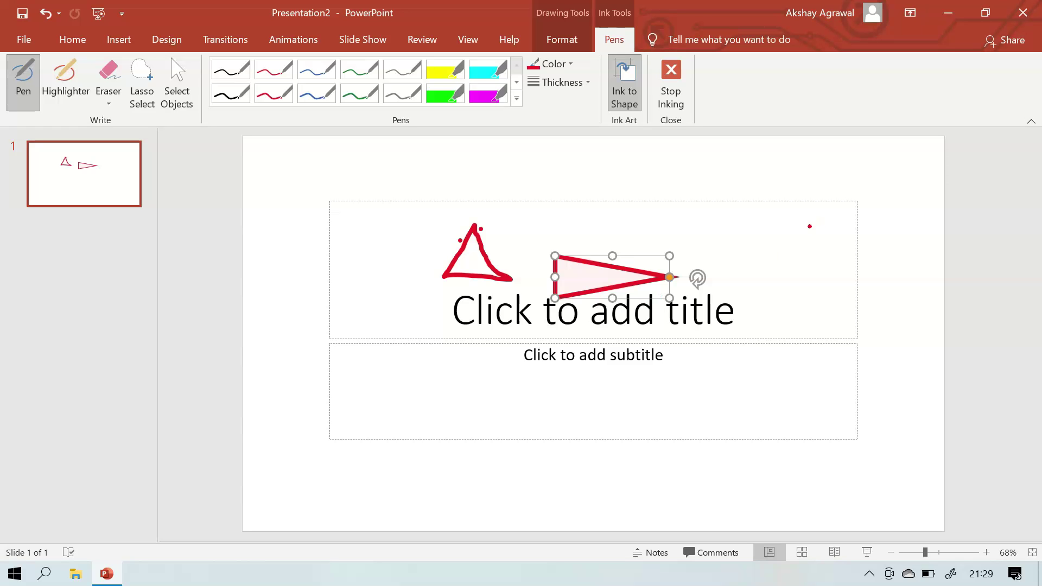
mouse_move(725, 248)
left_mouse_down()
mouse_move(730, 286)
mouse_move(844, 292)
mouse_move(841, 248)
mouse_move(726, 250)
left_mouse_up()
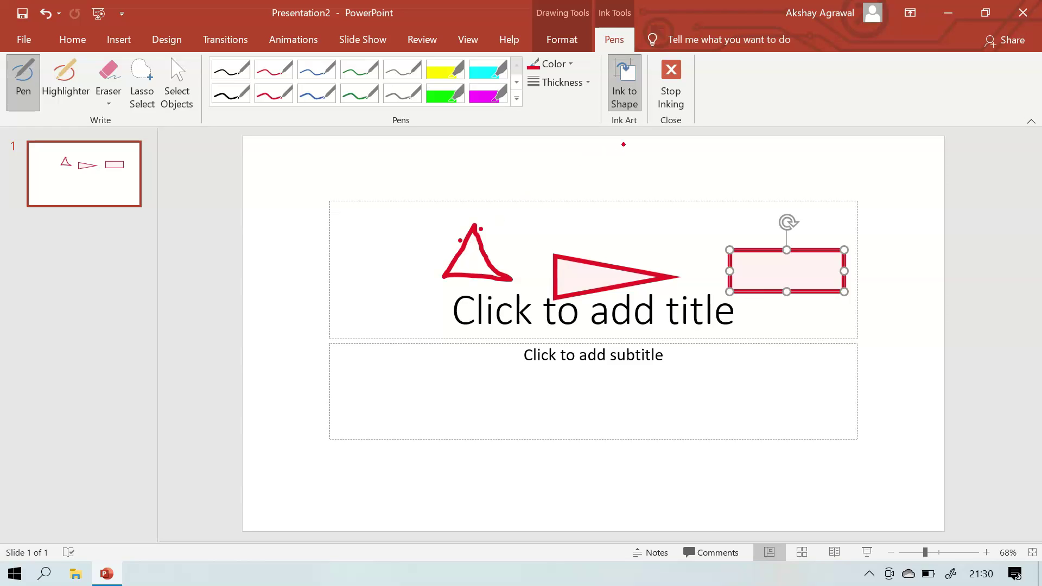
Stop inking and type GRAVITATIONAL into the title placeholder
left_click(671, 92)
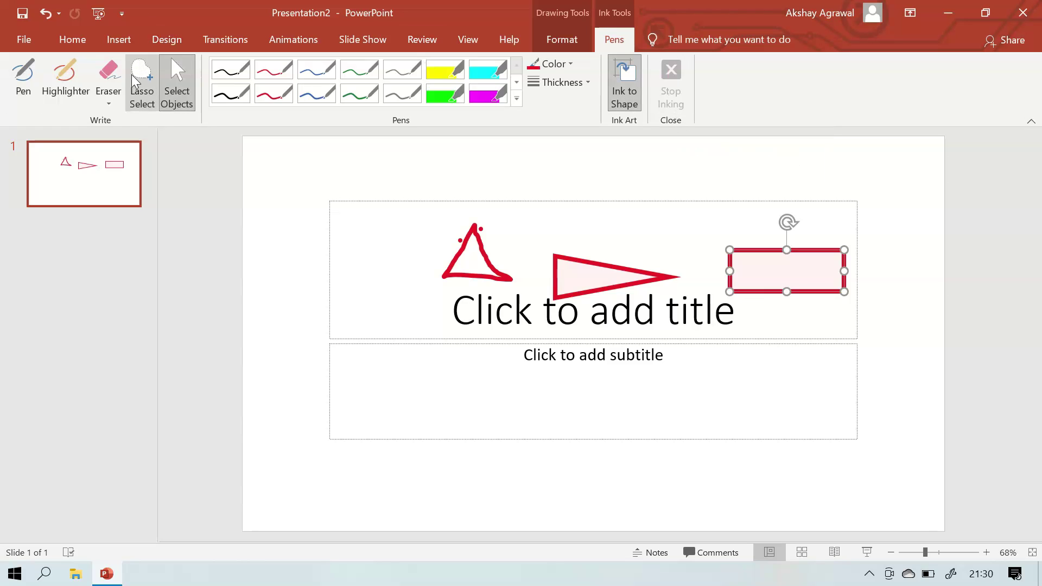
left_click(85, 36)
left_click(462, 310)
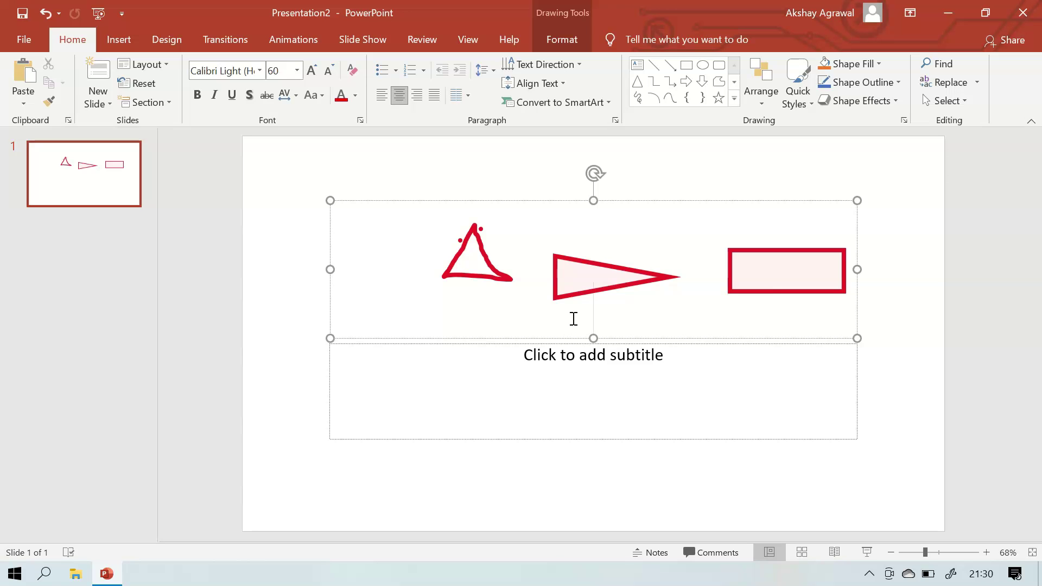
type("GRAV")
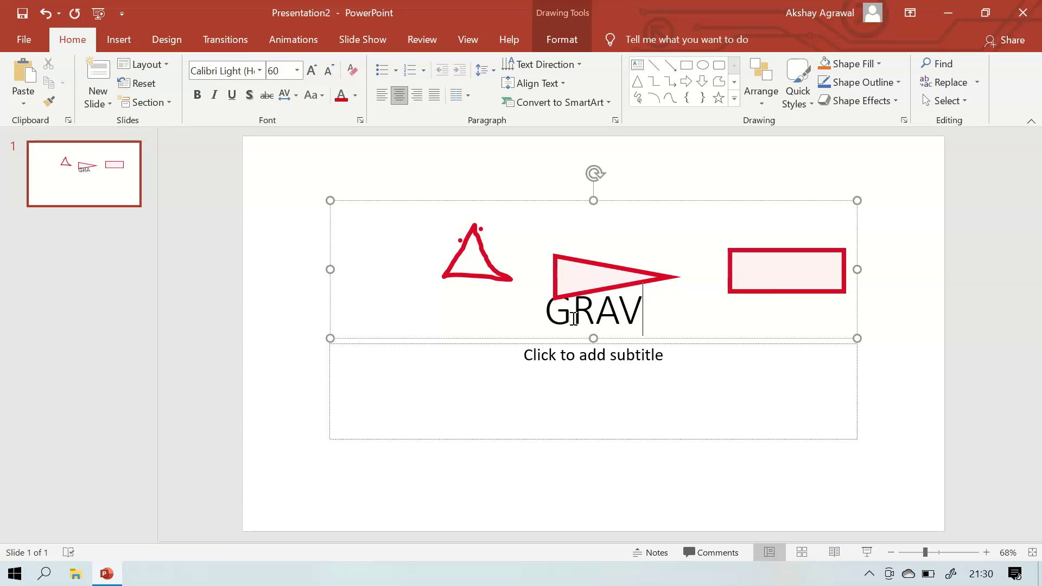
type("ITATION")
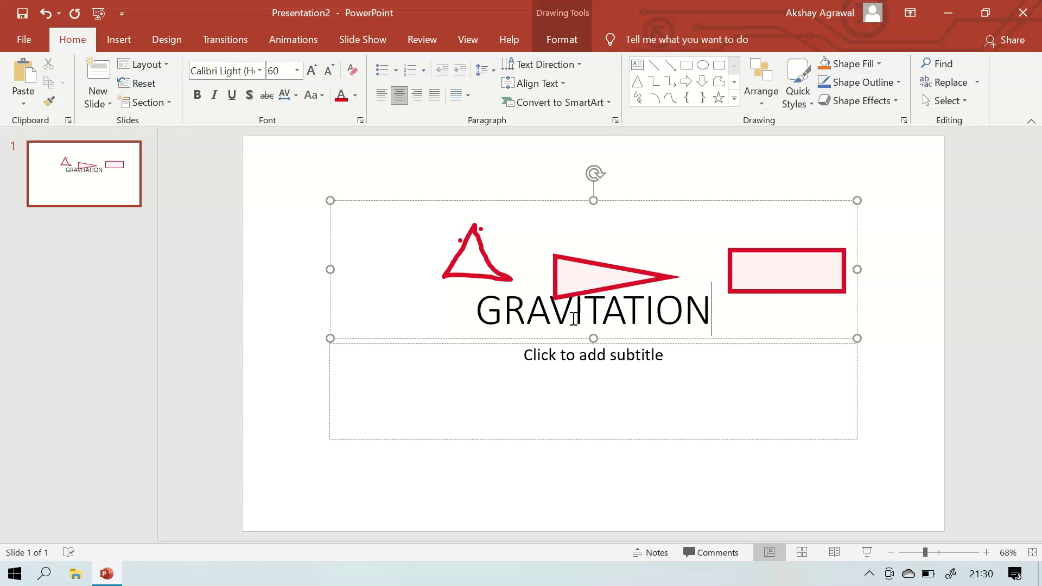
type("AL")
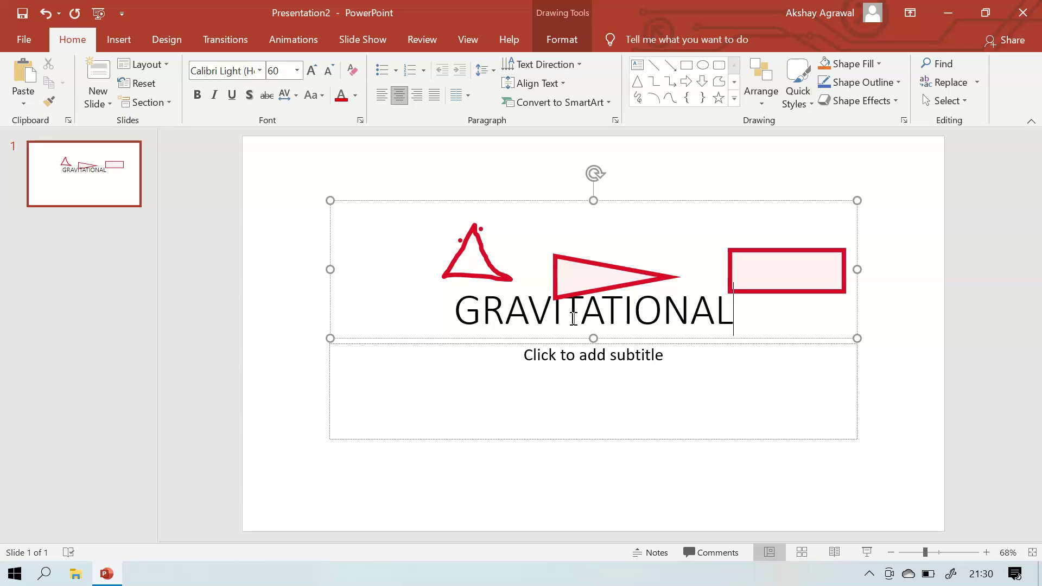